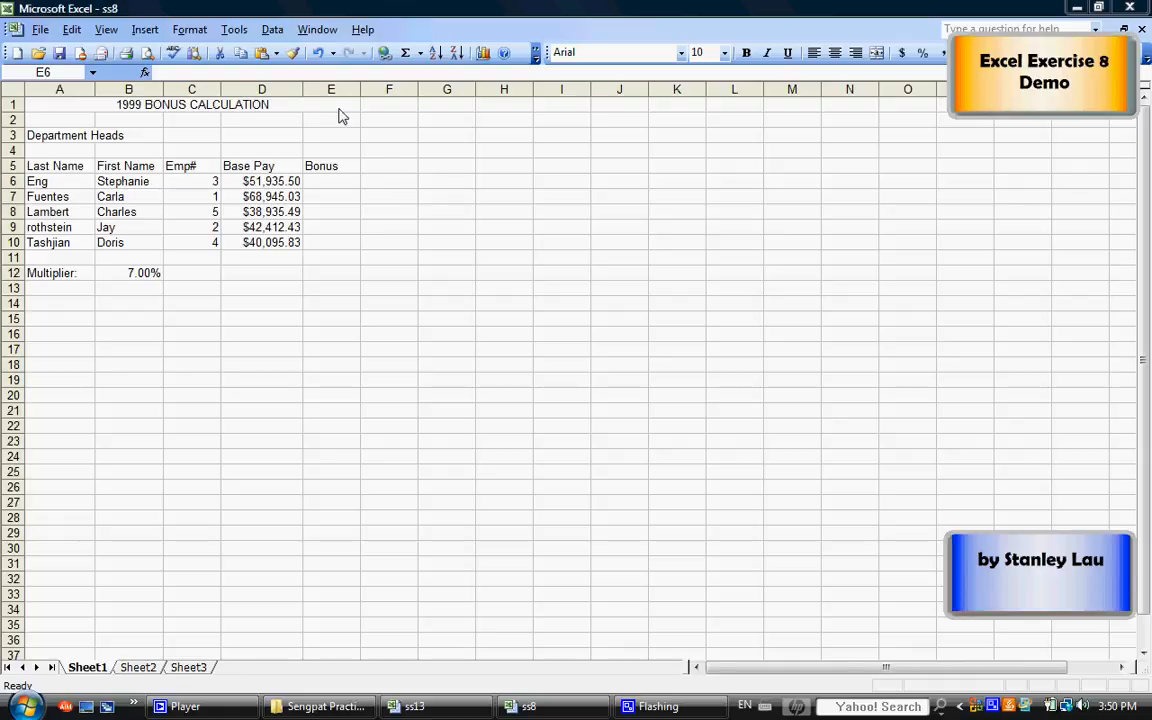
- Enter the formula =D6*B12 in cell E6 to calculate the first employee's bonus
left_click(334, 188)
left_click(180, 72)
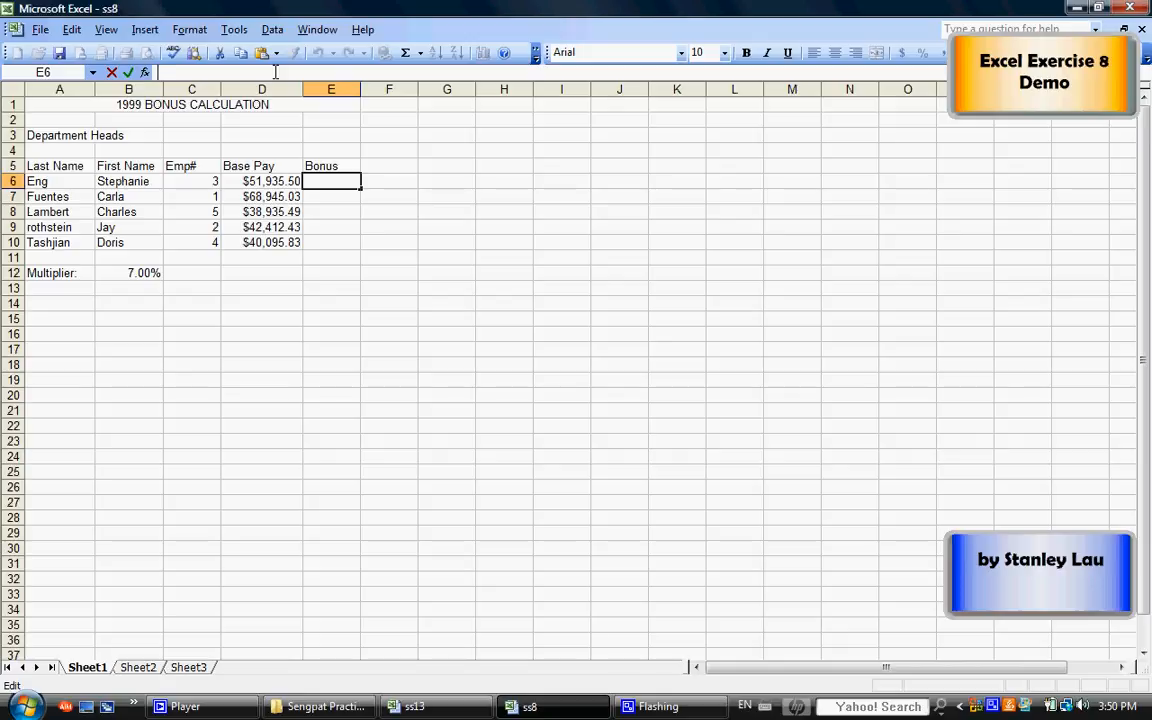
type("=")
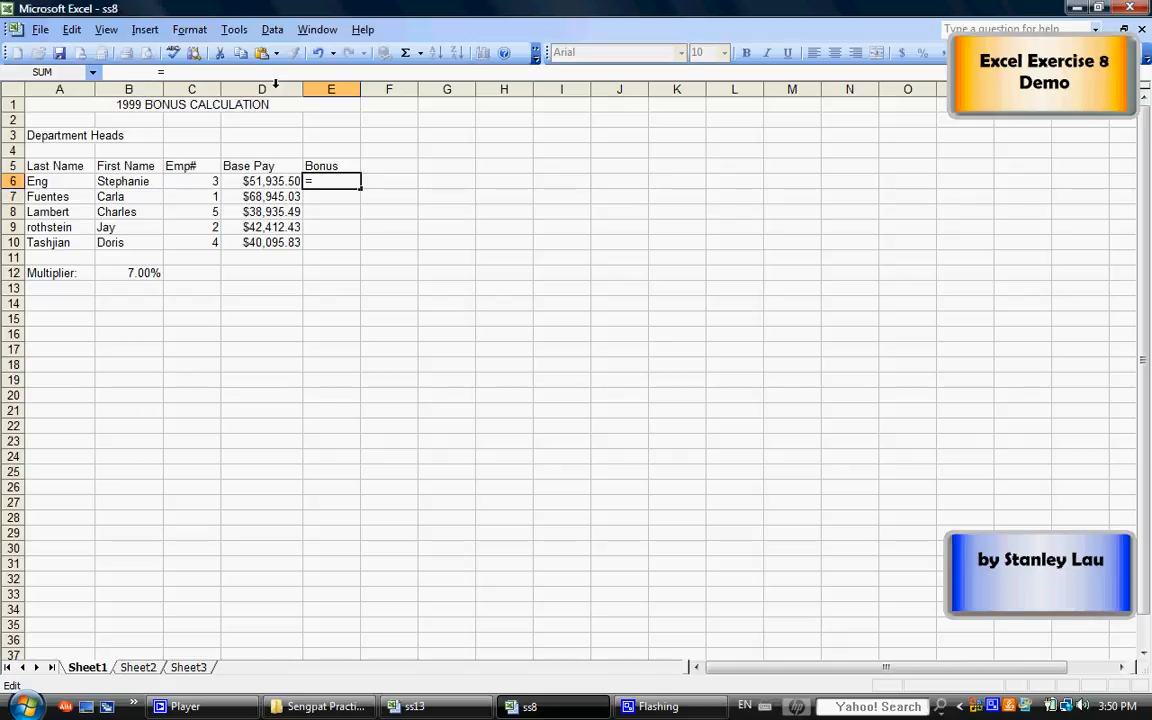
type("d6*")
type("b12")
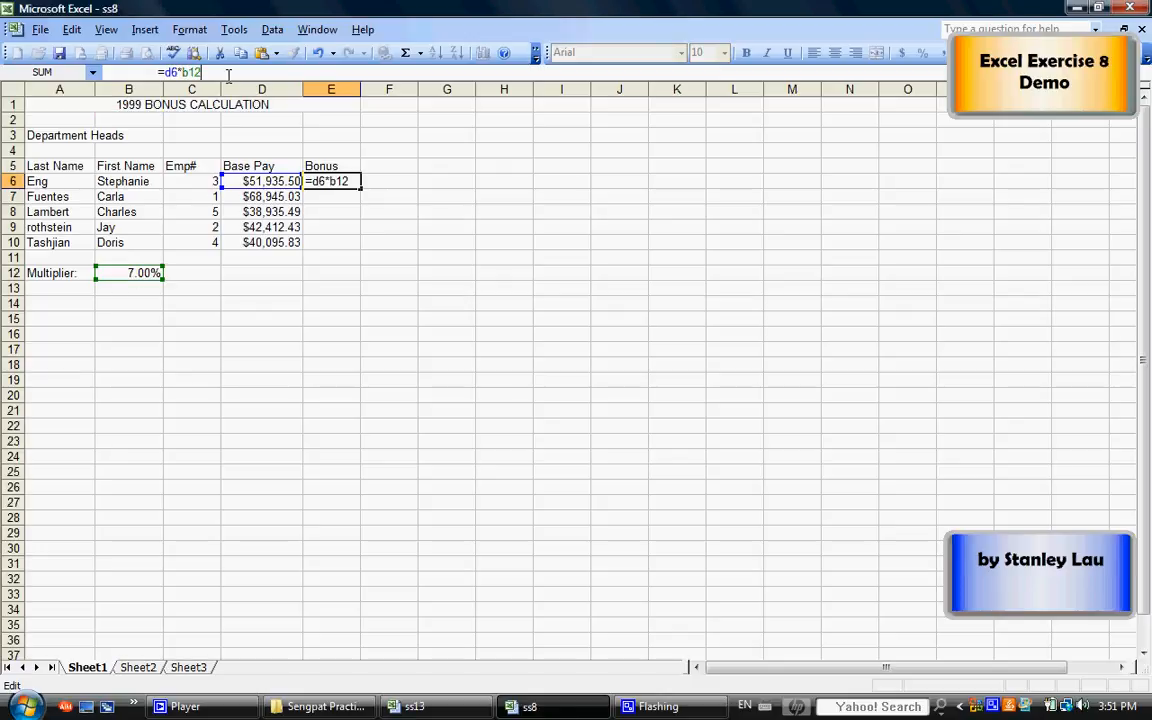
key("Return")
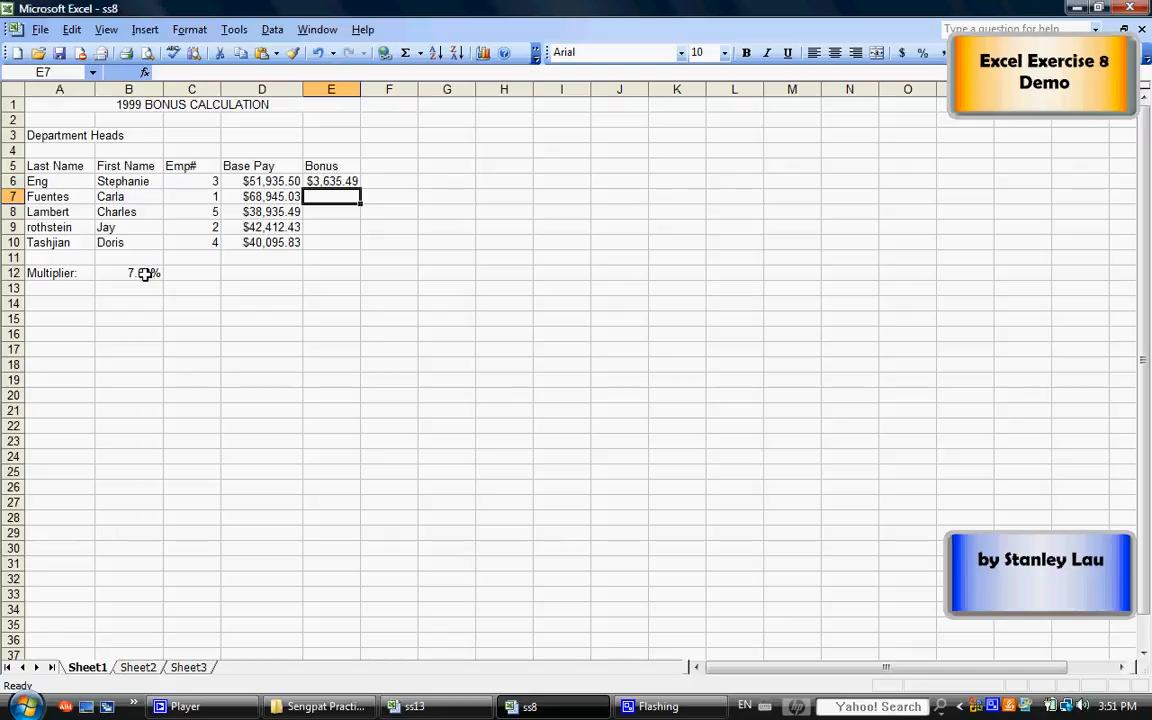
- Fill the bonus formula from E6 down through E10 with its relative multiplier reference
left_click(352, 181)
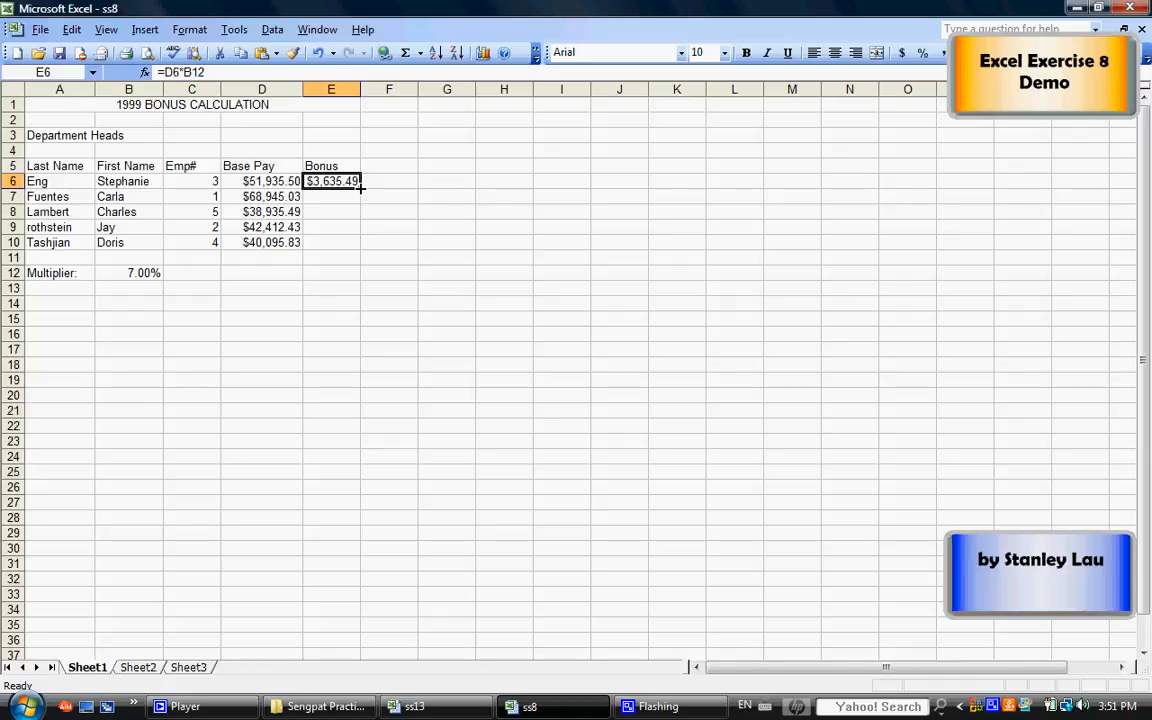
left_click_drag(360, 187, 360, 187)
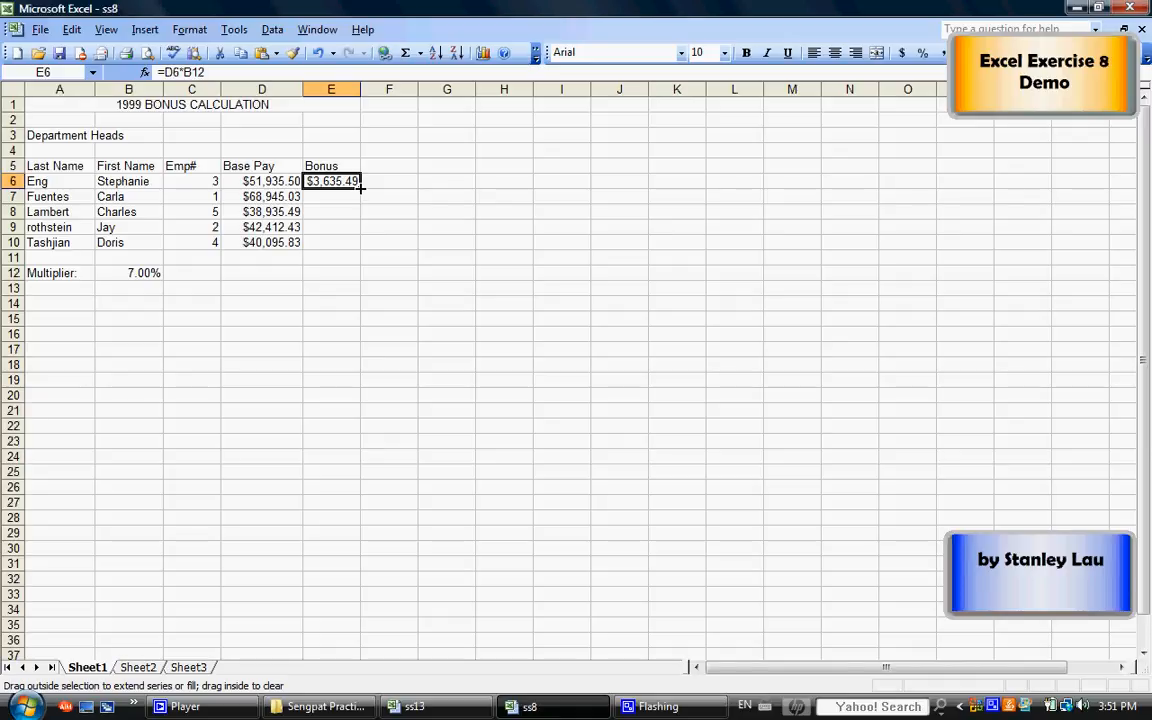
left_click_drag(360, 187, 351, 246)
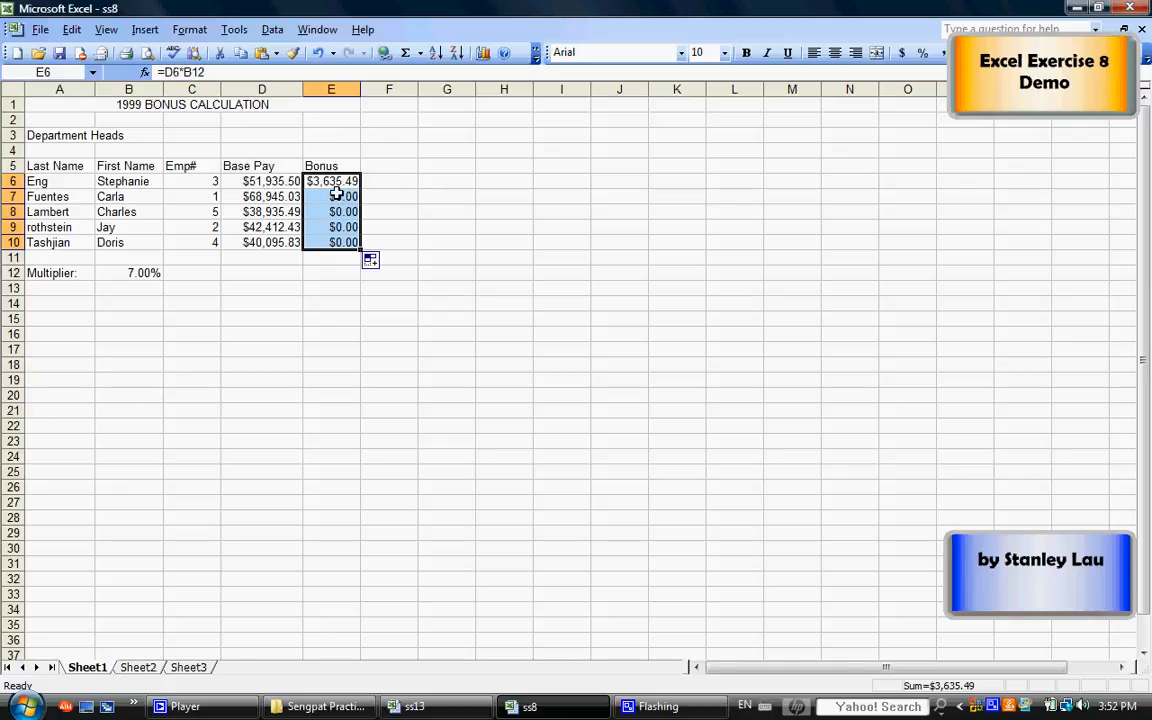
- Examine the filled formulas in E7 to E10 and the multiplier cells B13:B16 they refer to
left_click(337, 195)
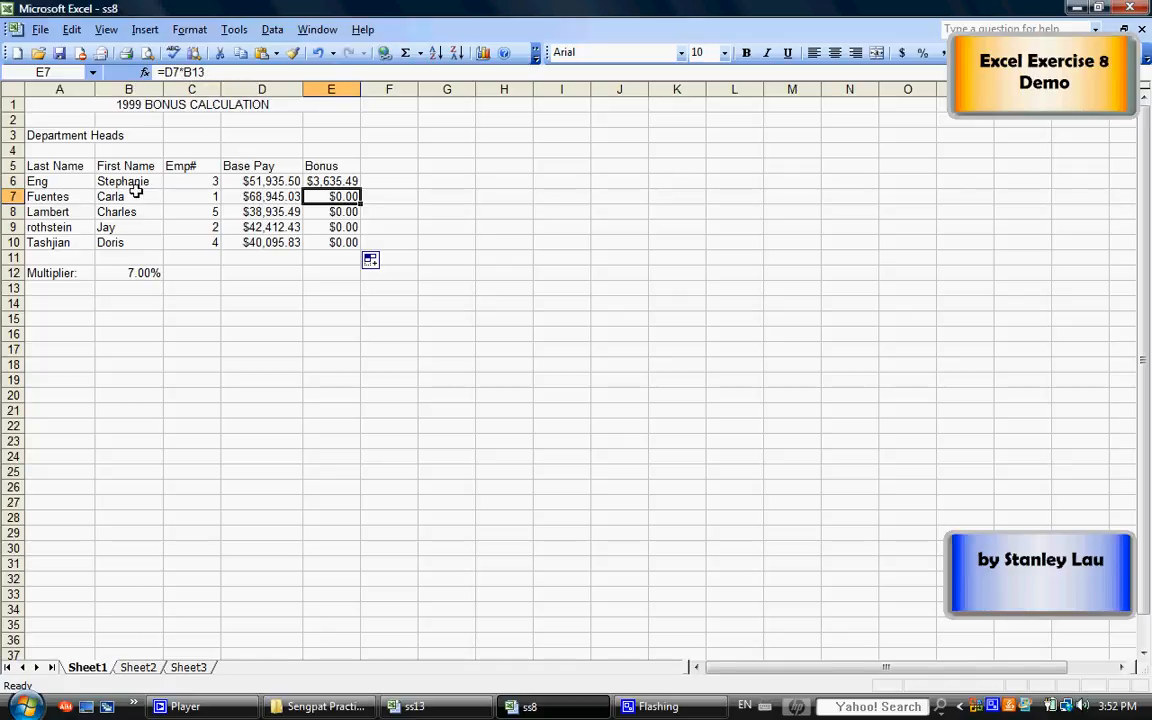
left_click(125, 289)
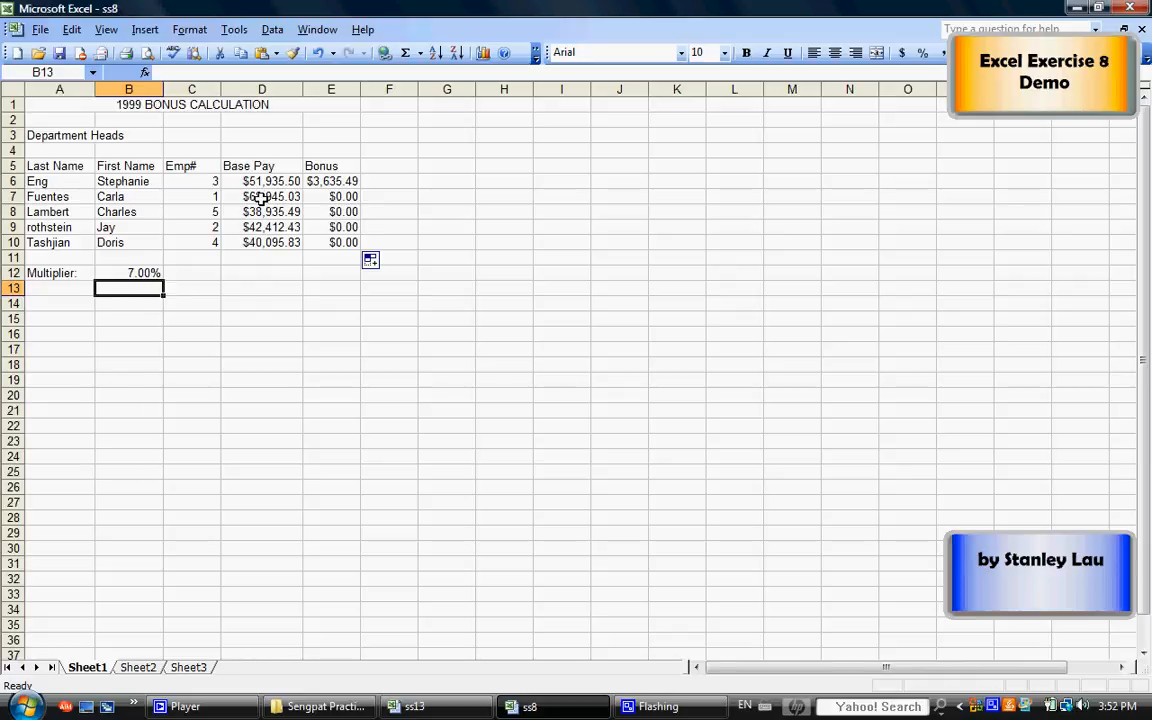
left_click(337, 212)
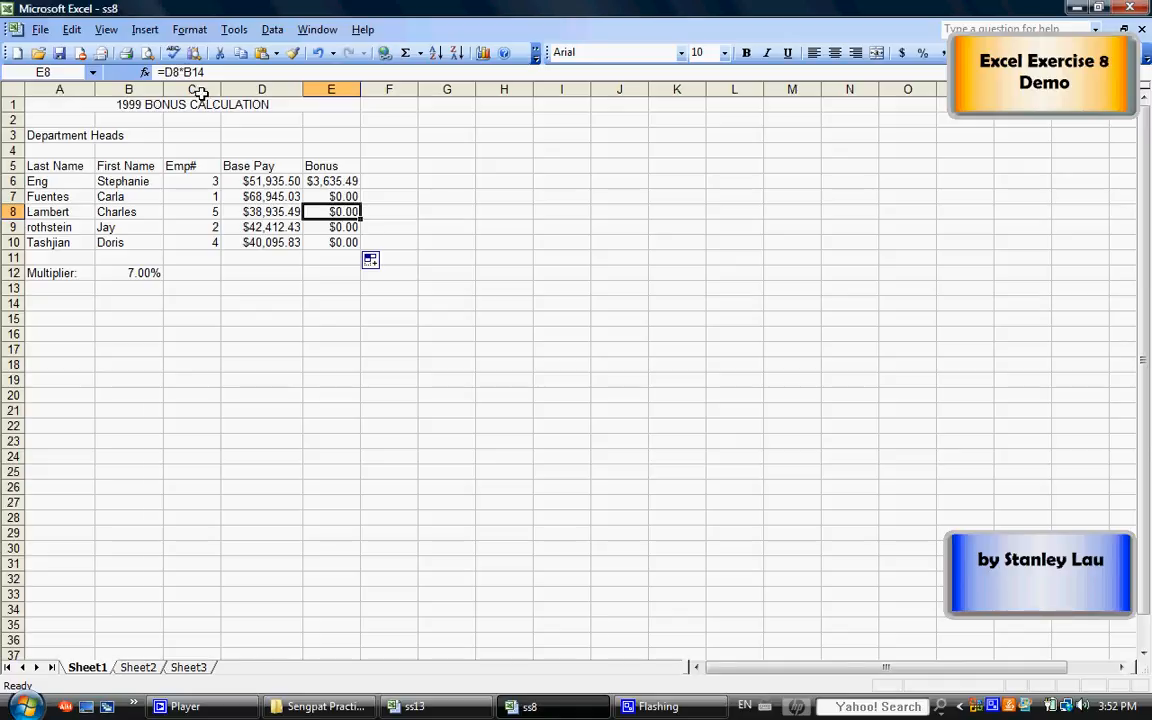
left_click(337, 229)
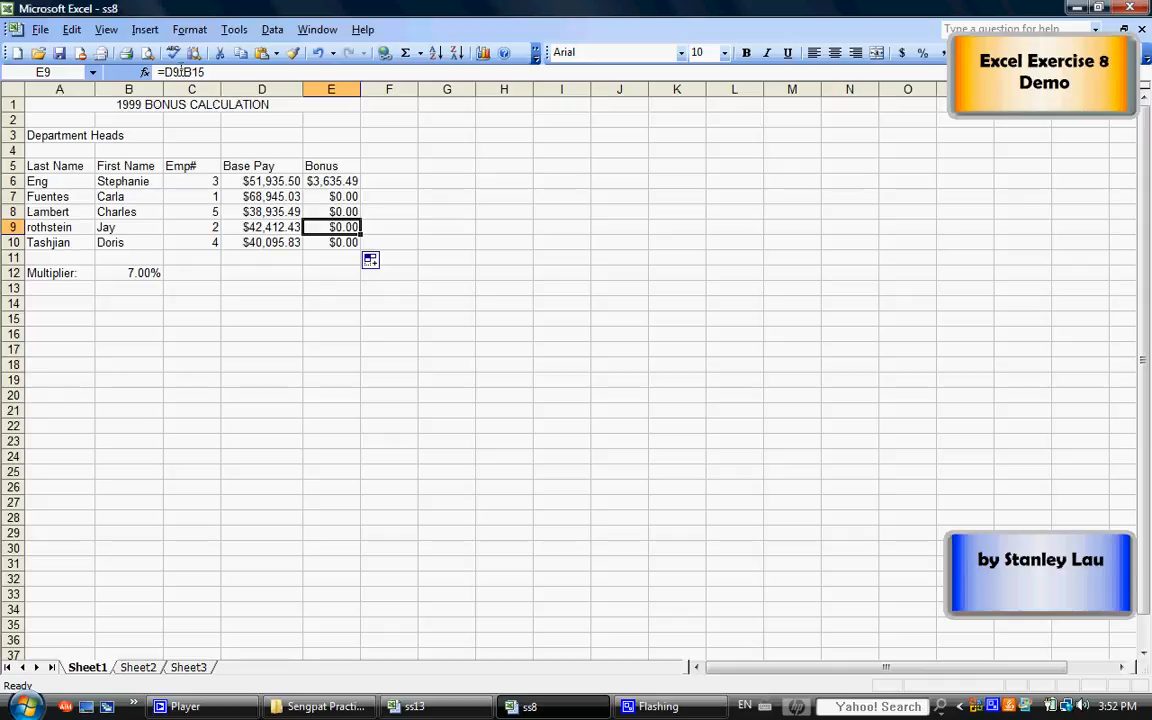
left_click(332, 243)
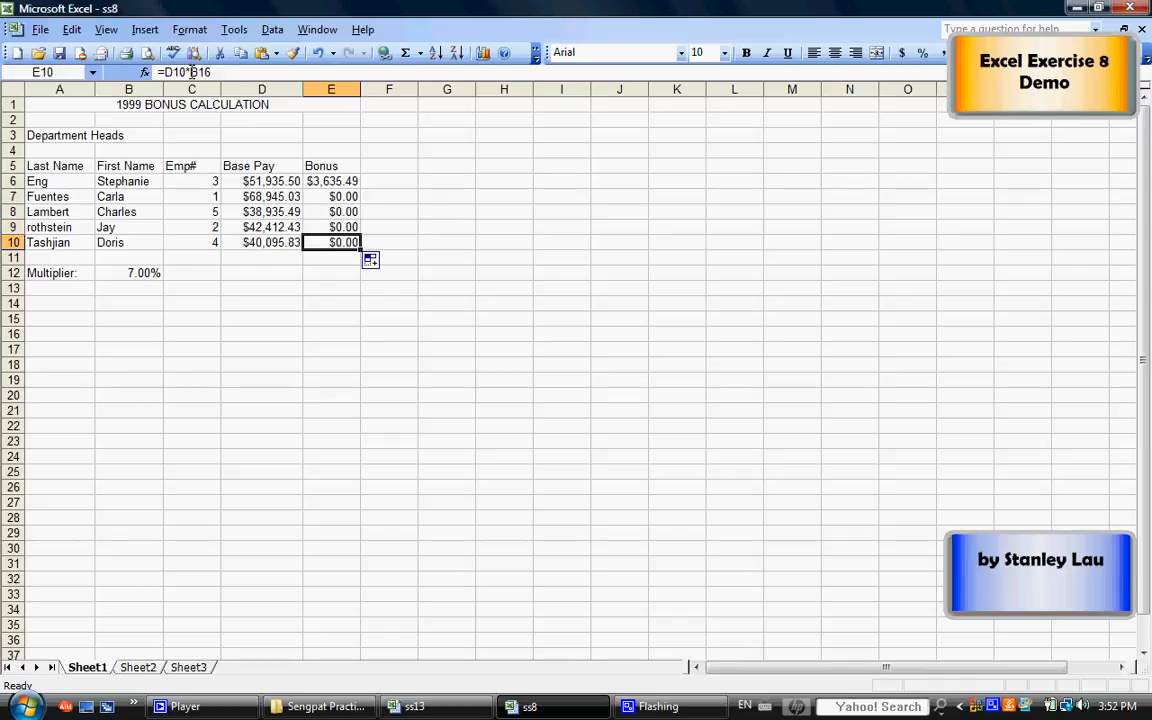
left_click_drag(138, 295, 136, 334)
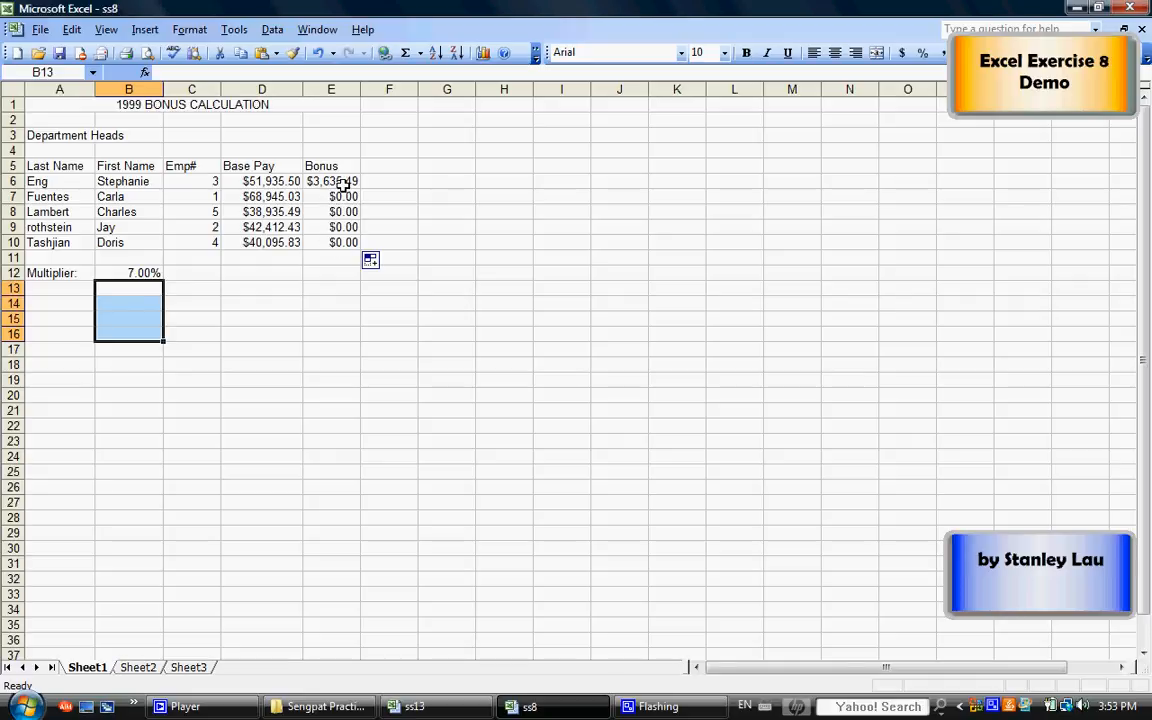
- Clear the filled bonus formulas from E7:E10
left_click_drag(340, 196, 343, 252)
key("Delete")
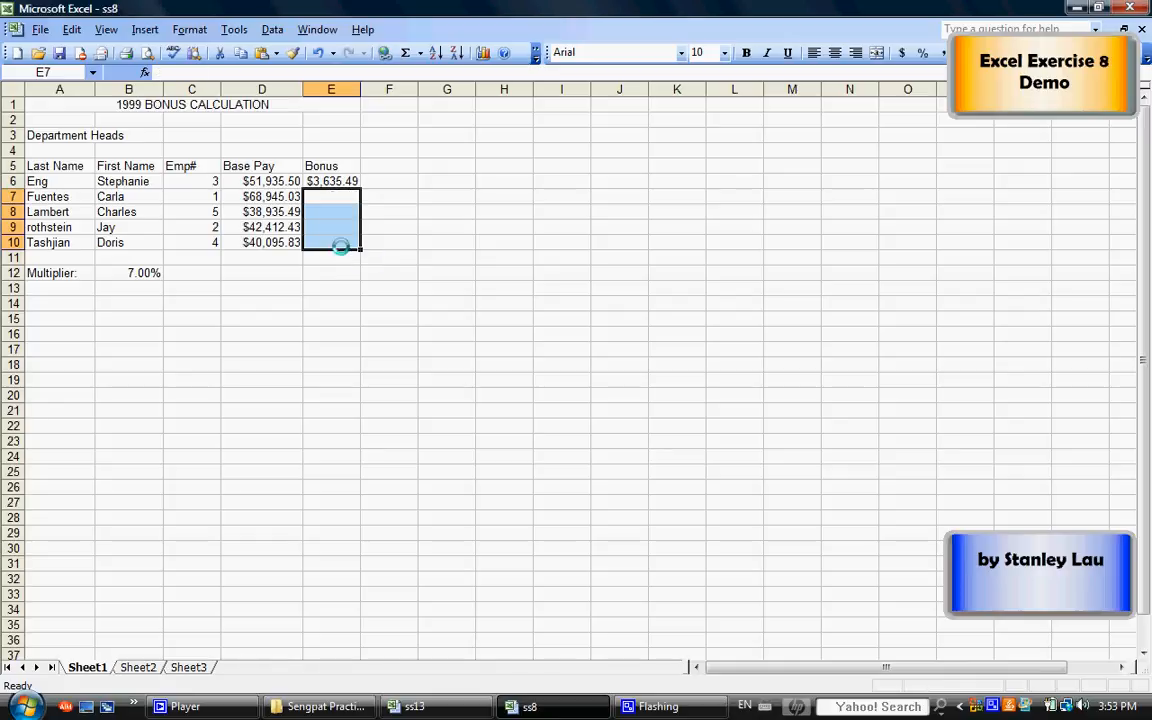
- Replace the bonus formula in E6 with =D6*$B$12, using an absolute reference to the multiplier
left_click(330, 182)
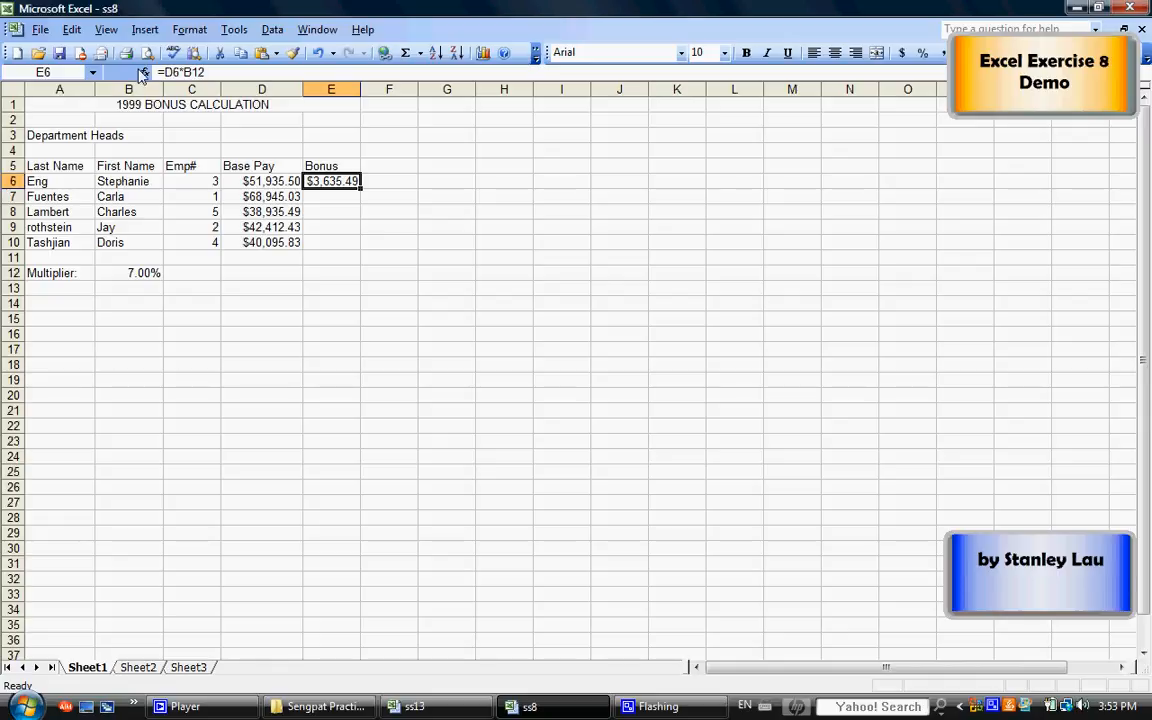
left_click(217, 72)
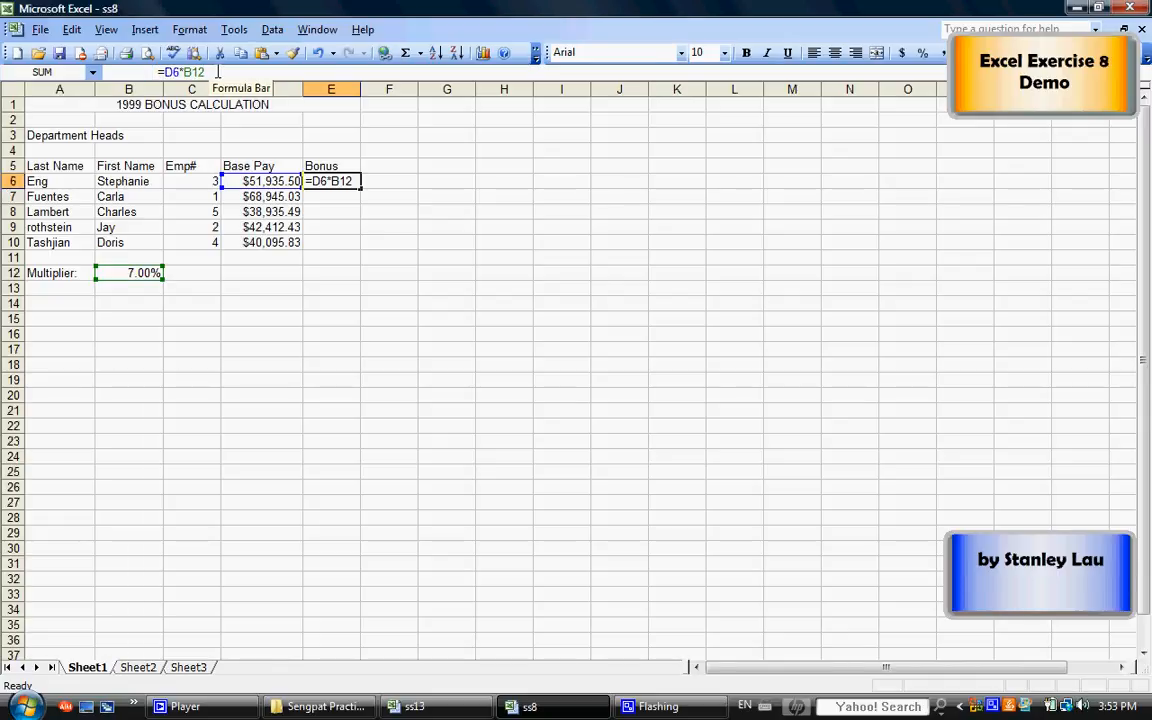
key("BackSpace")
key("BackSpace")
key("BackSpace")
key("BackSpace")
key("BackSpace")
key("BackSpace")
key("BackSpace")
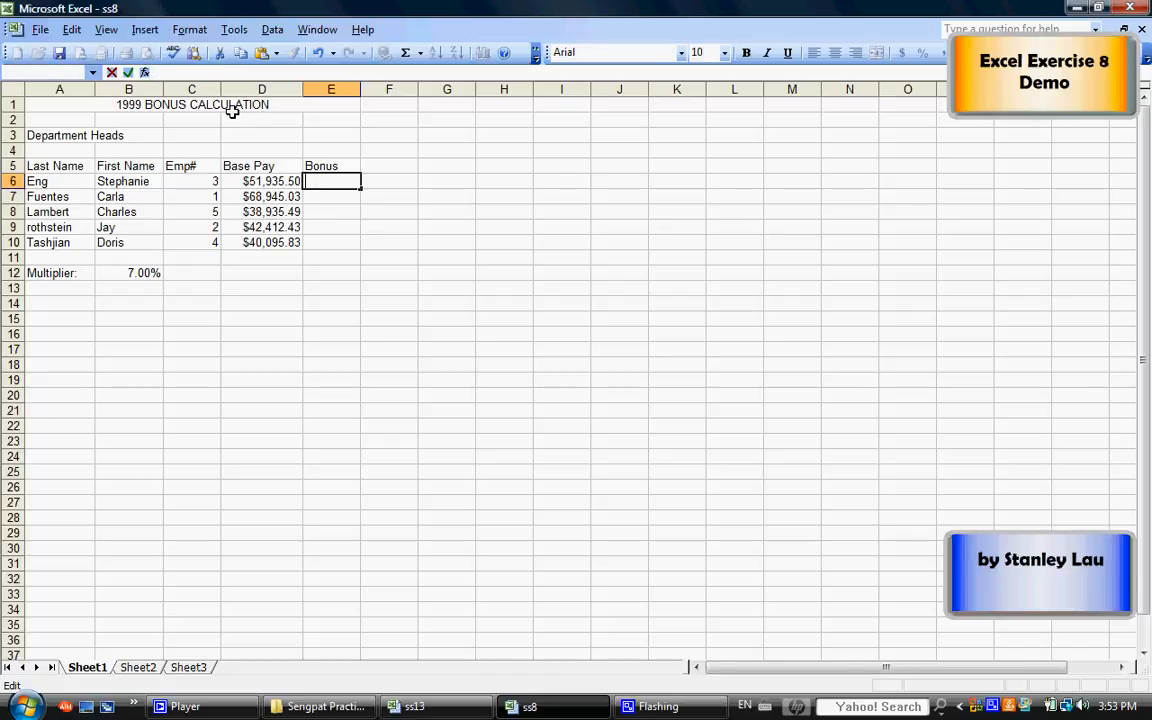
type("=")
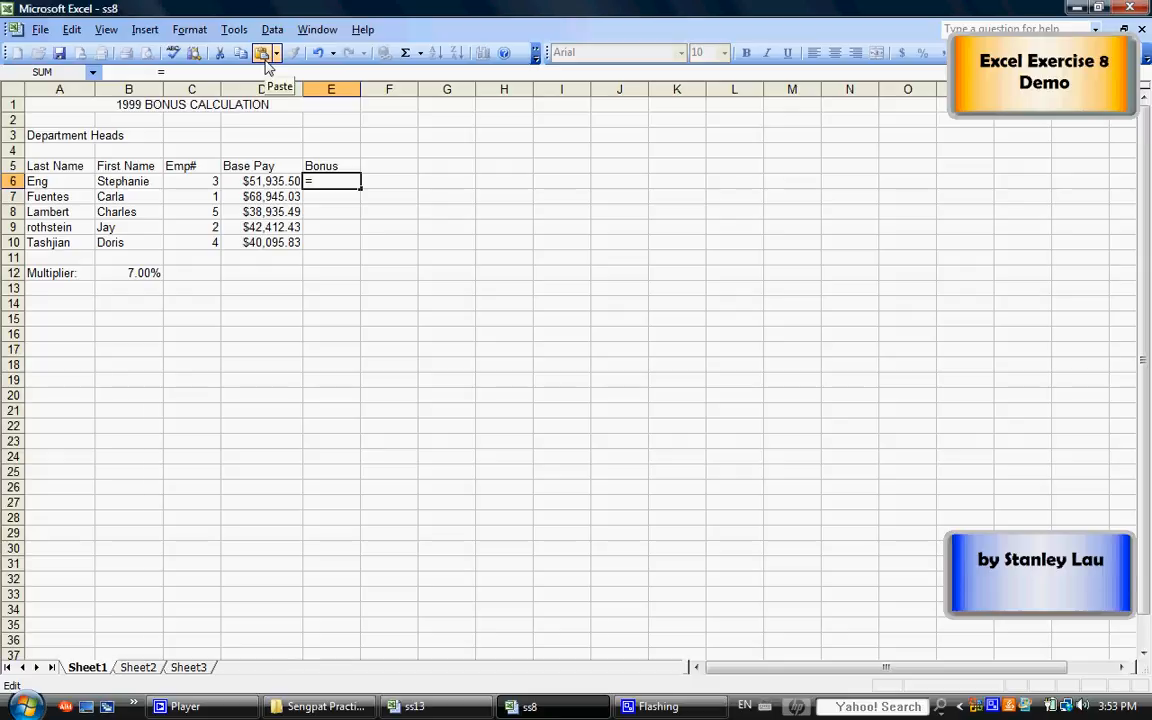
type("b")
key("BackSpace")
type("d6")
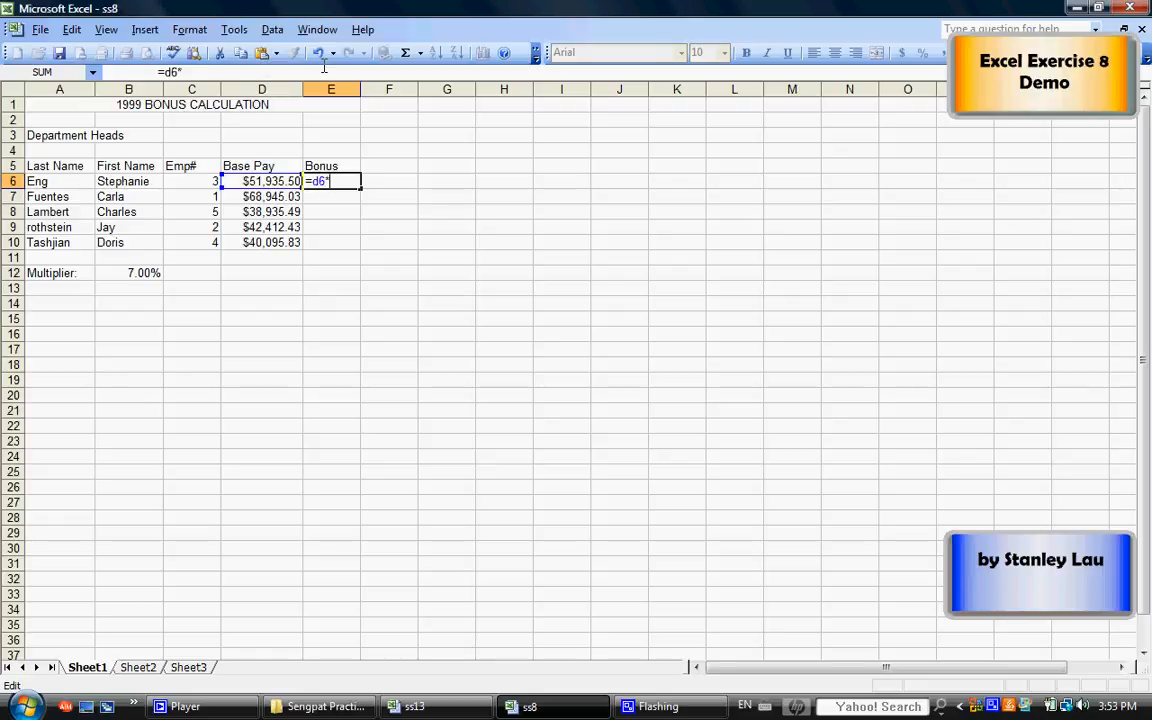
type("*$b$12")
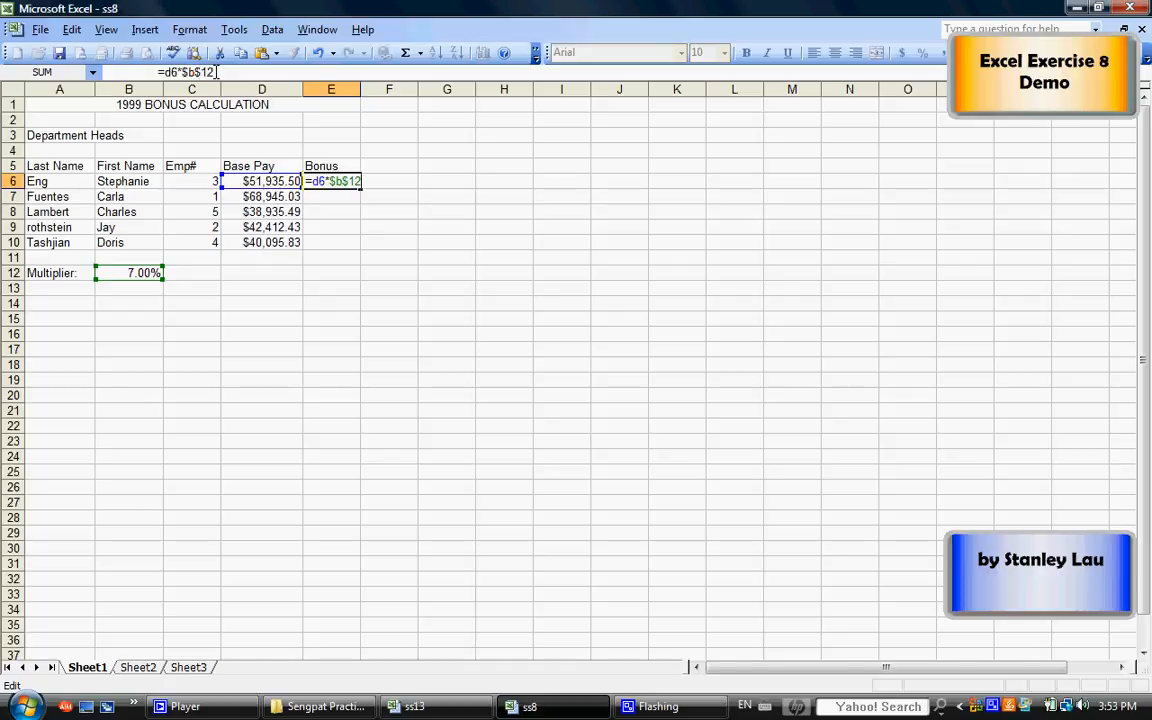
key("Return")
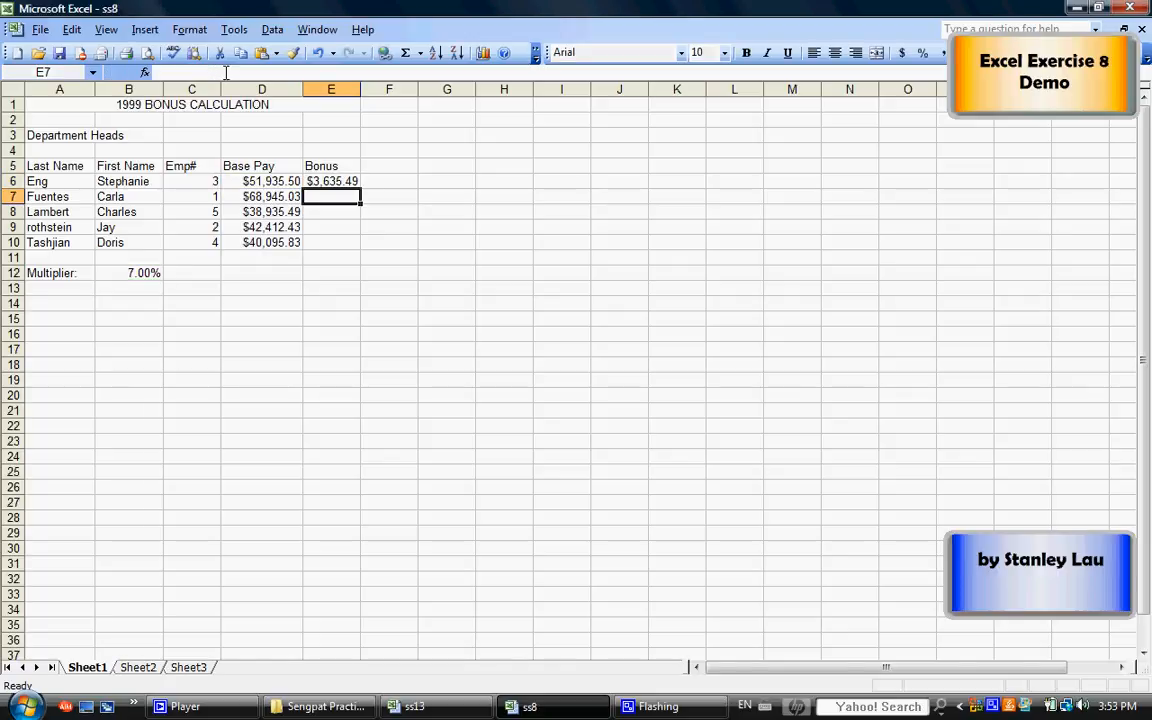
- Fill the absolute-reference bonus formula from E6 down through E10
left_click(342, 181)
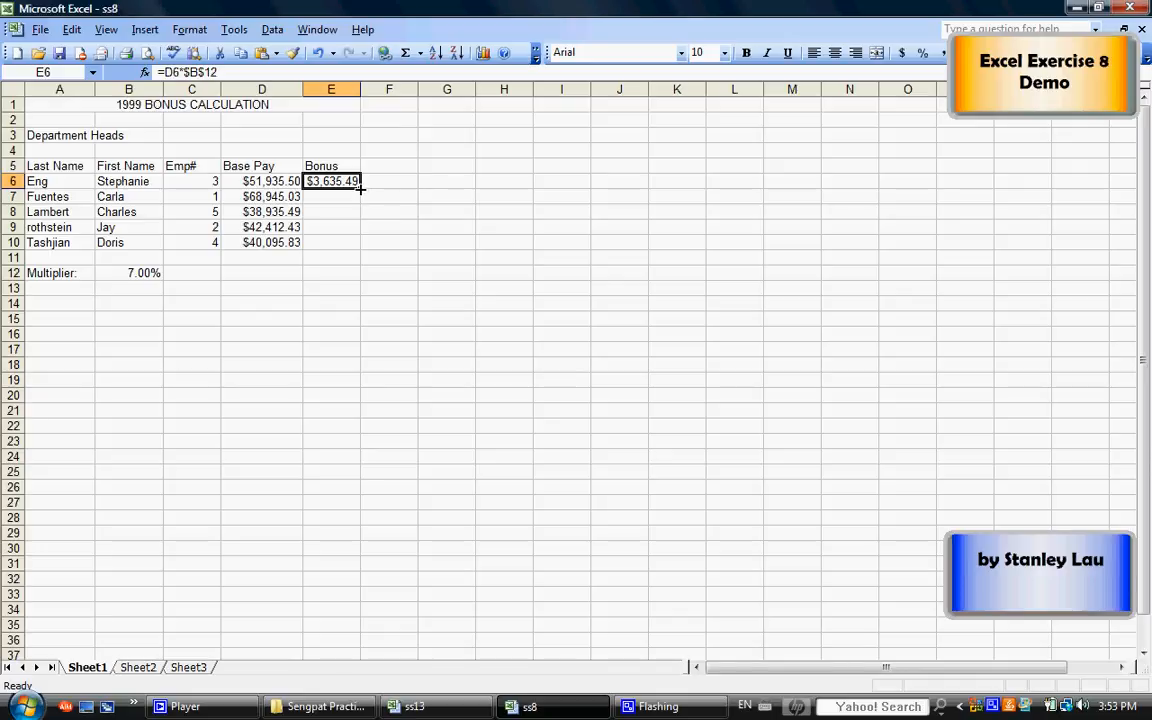
left_click_drag(359, 188, 356, 253)
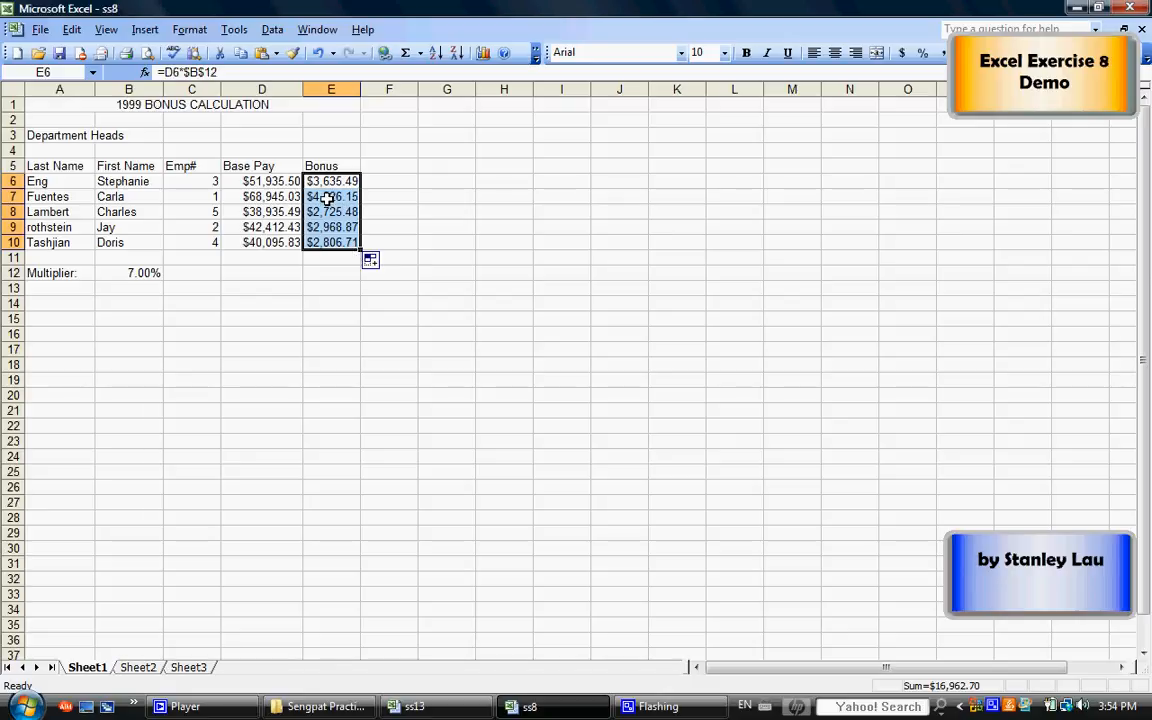
- Examine the bonus formulas in E6 to E10, comparing their base pay and multiplier references
left_click(330, 197)
left_click(330, 213)
left_click(330, 230)
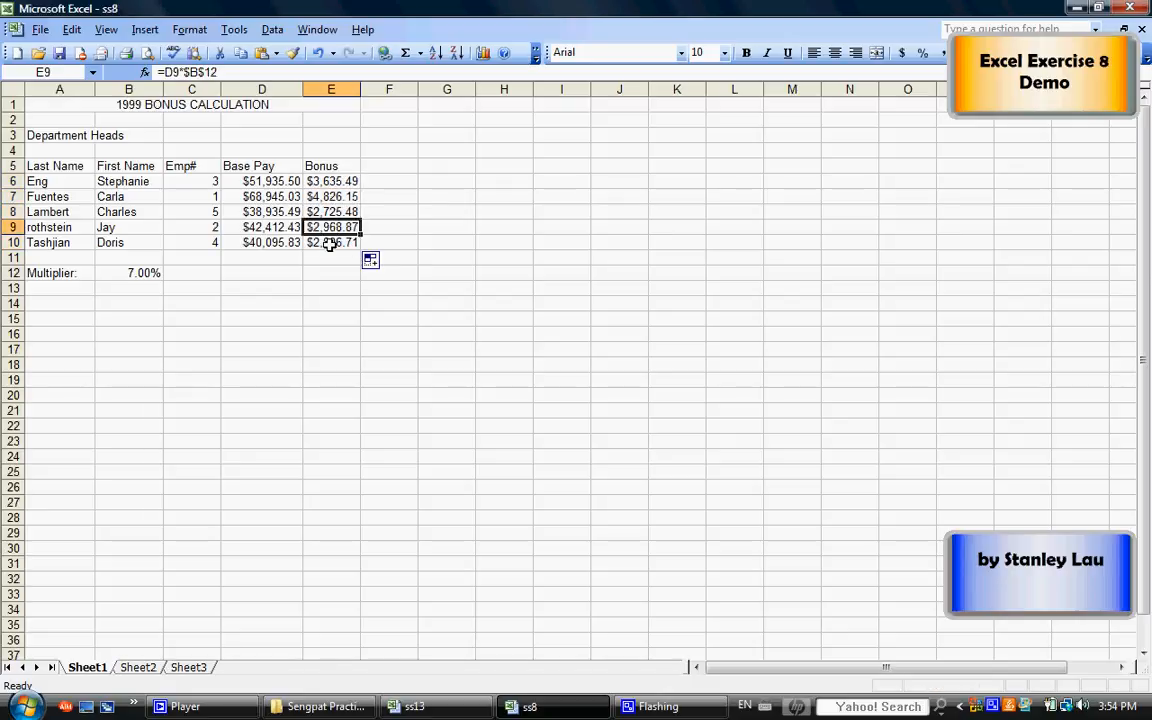
left_click(330, 242)
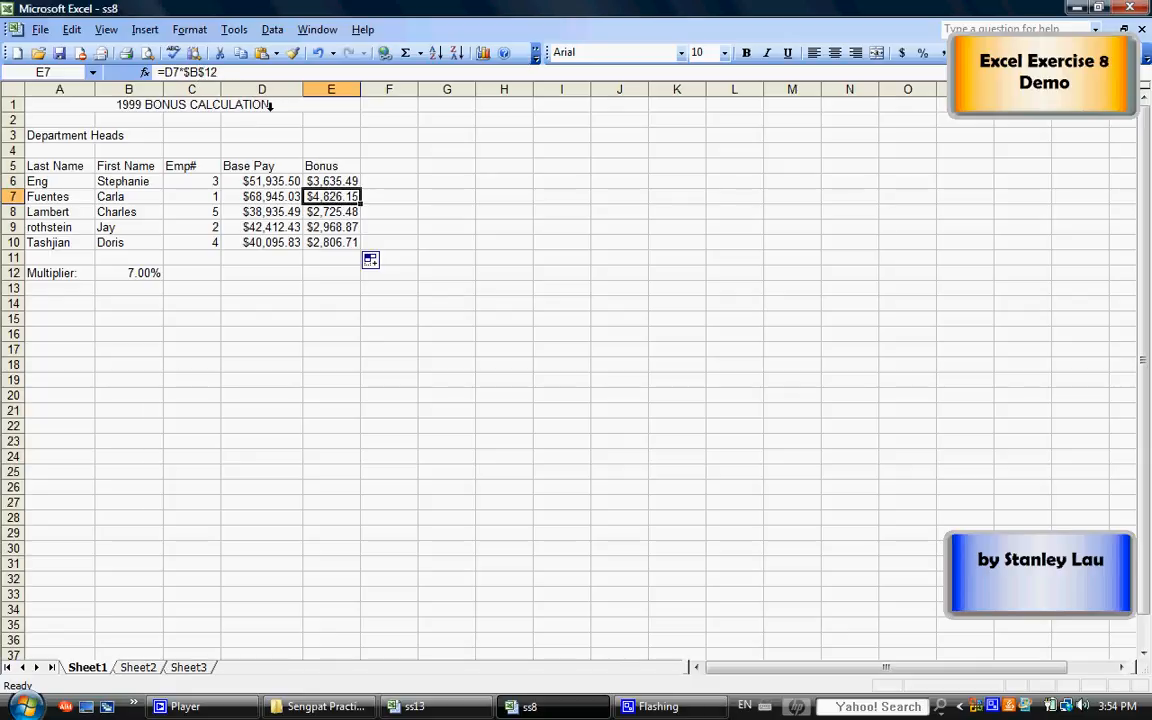
left_click(328, 183)
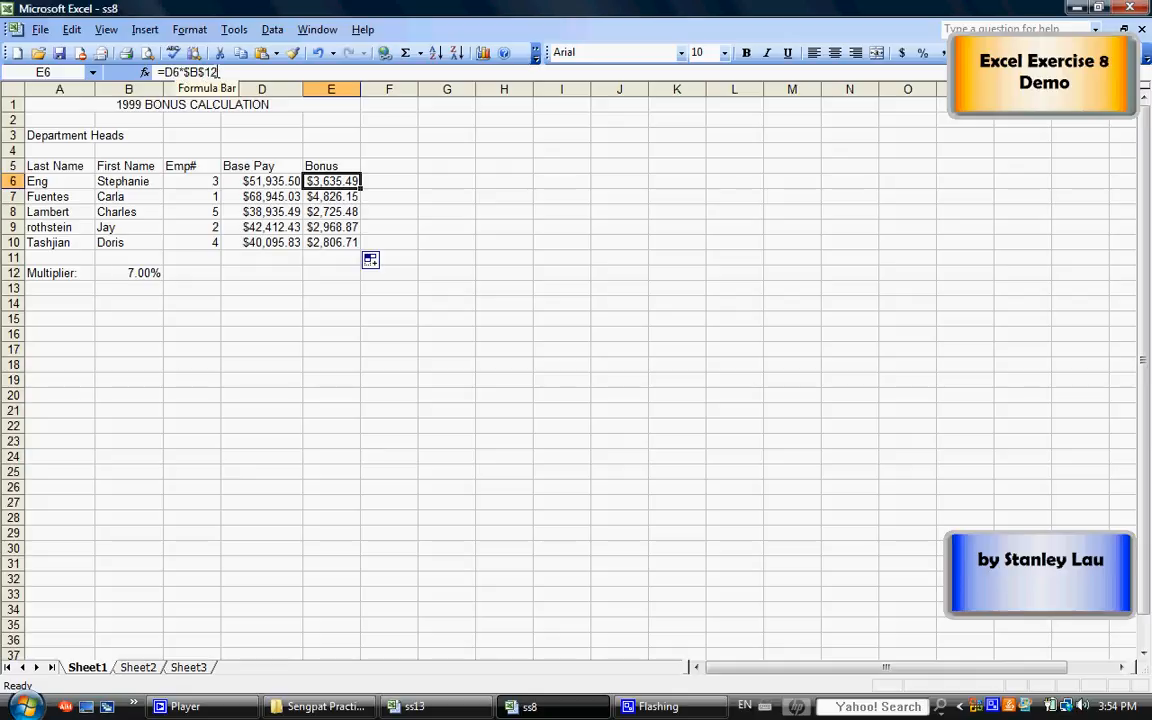
left_click_drag(361, 189, 334, 243)
left_click(334, 196)
key("Down")
key("Down")
key("Down")
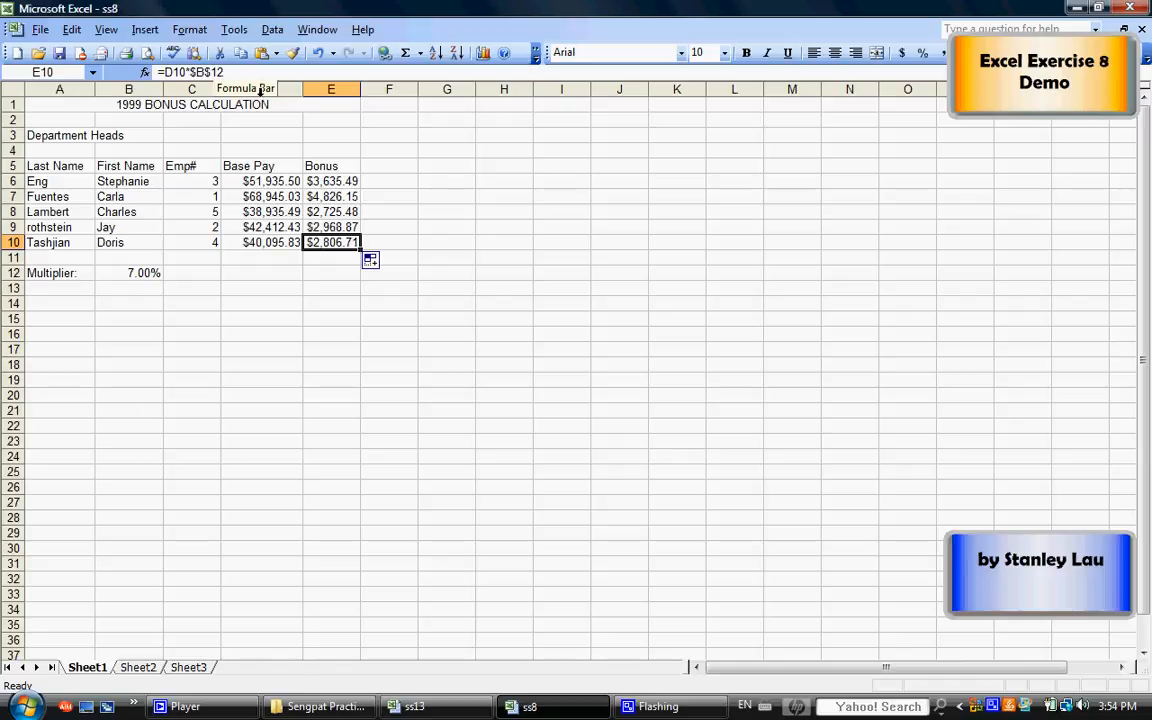
left_click(335, 181)
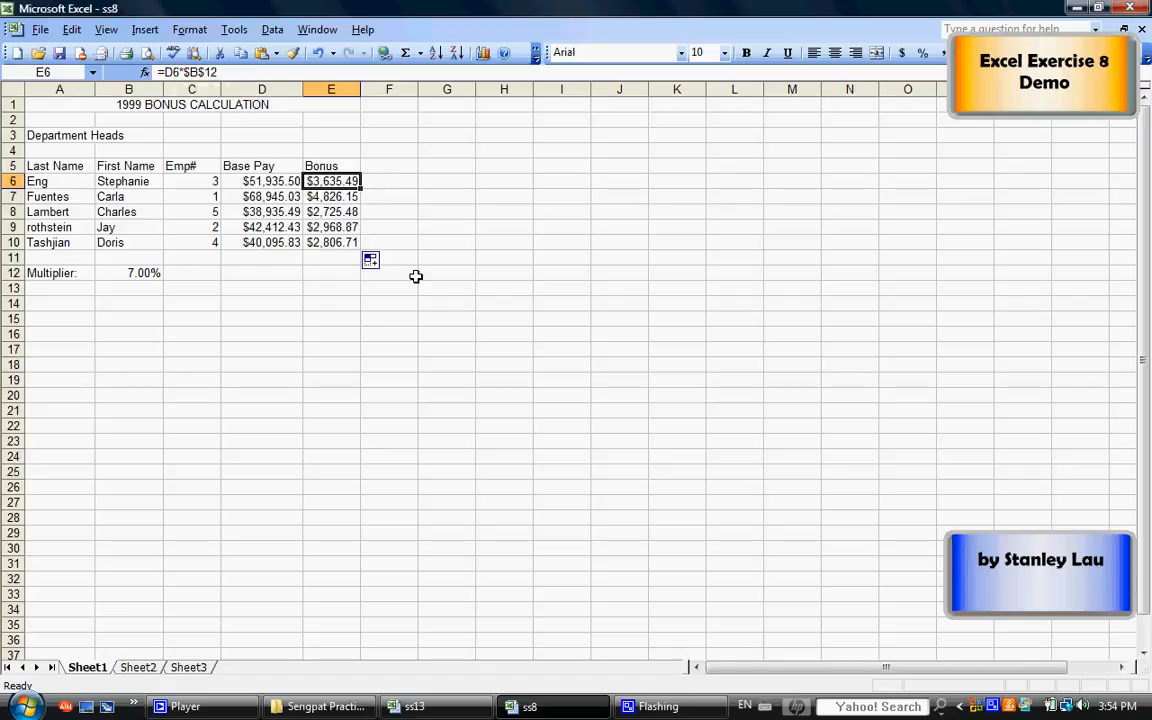
- Save the workbook as ss8 on Removable Disk (F:)
left_click(38, 30)
left_click(67, 93)
left_click(597, 196)
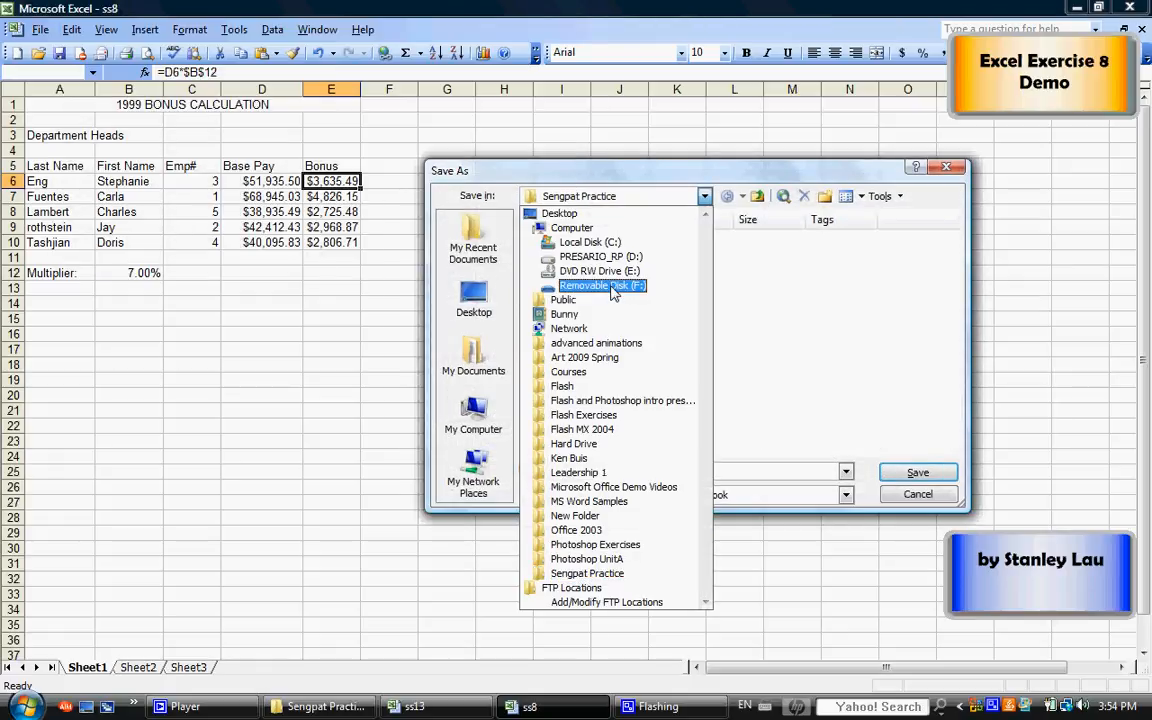
left_click(602, 286)
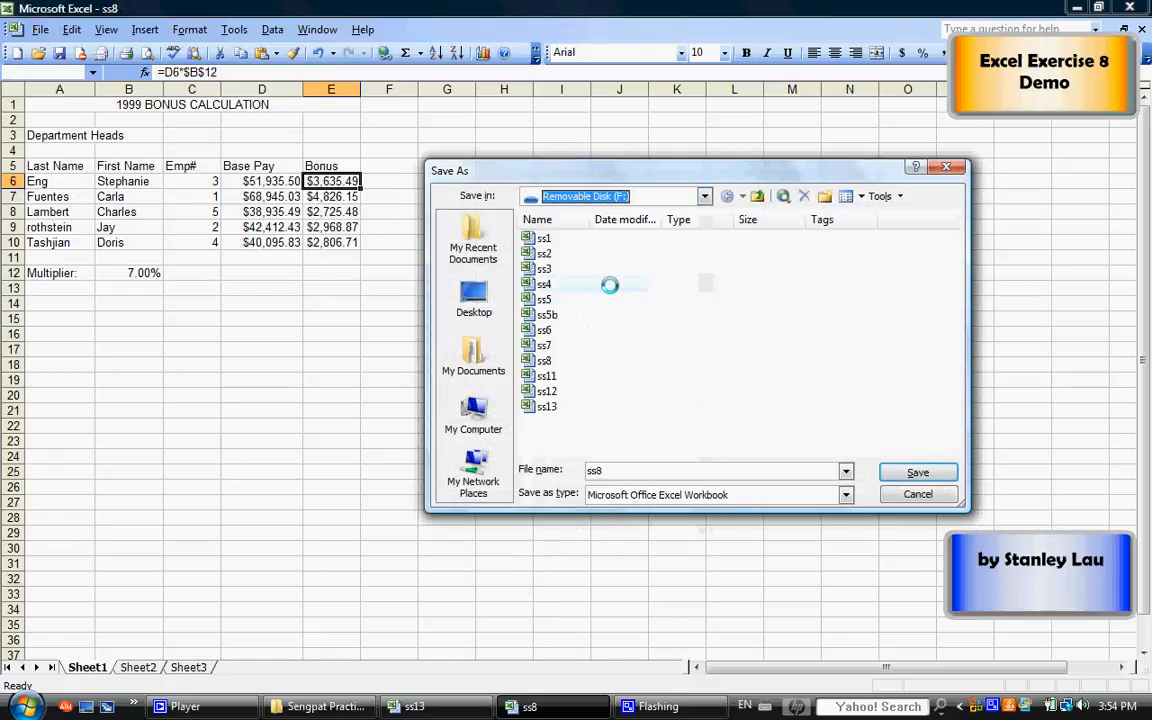
left_click(614, 471)
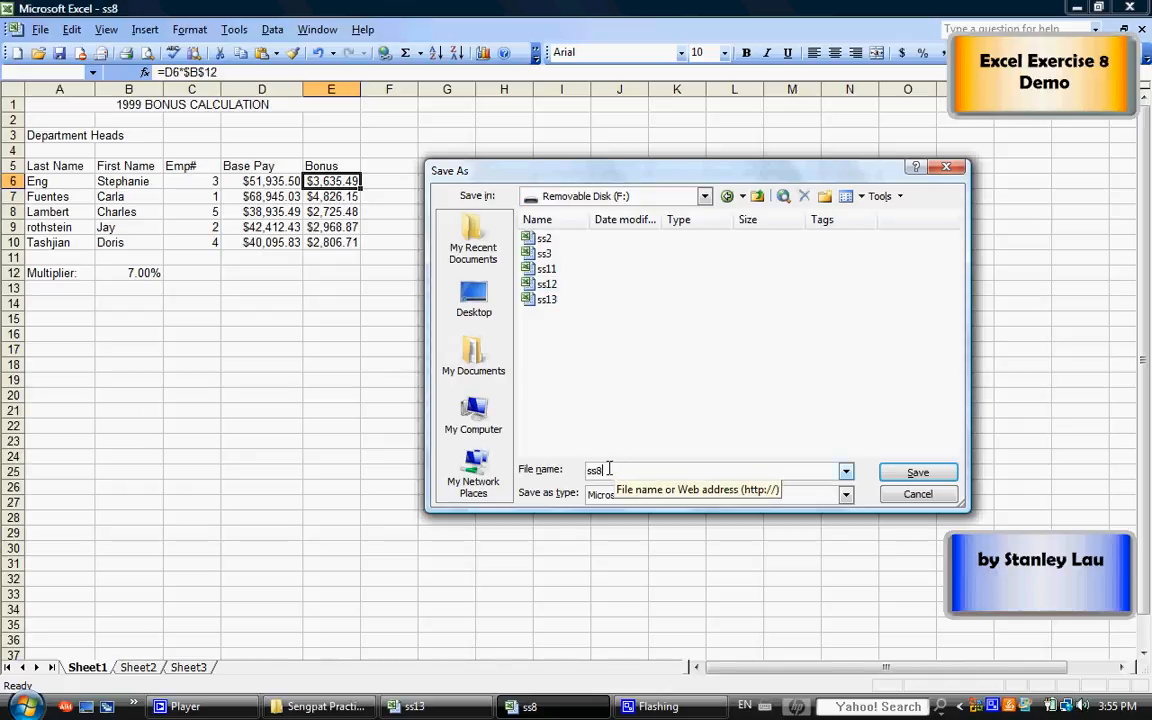
left_click(918, 473)
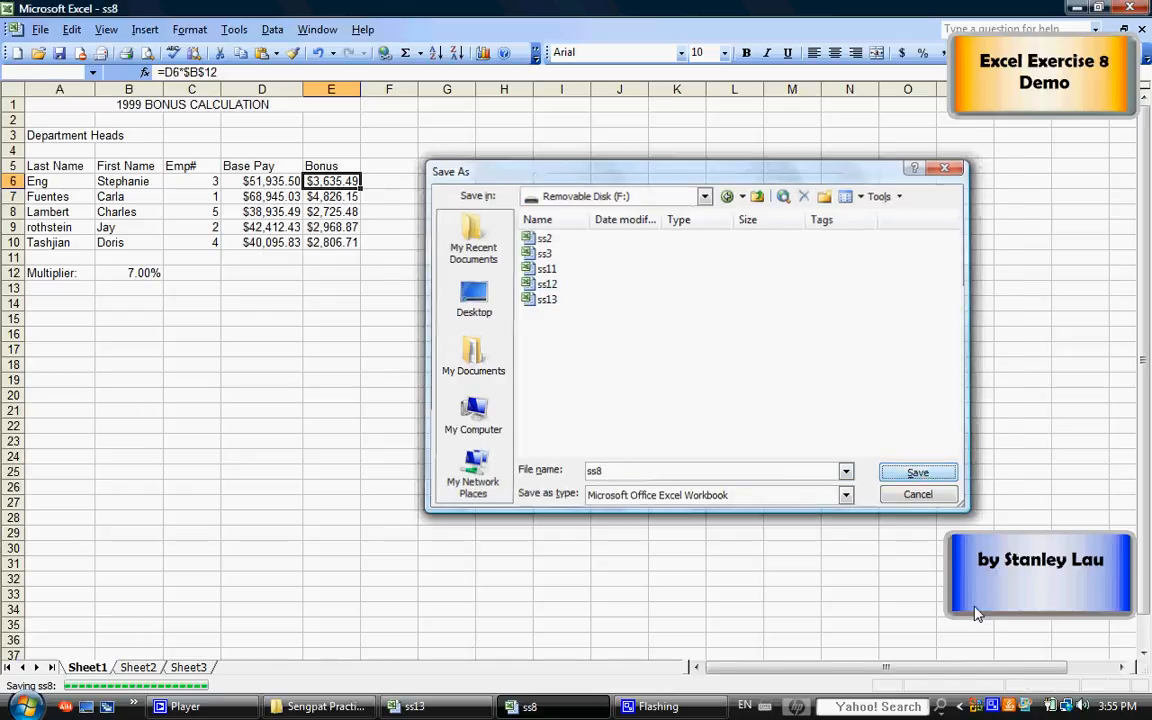